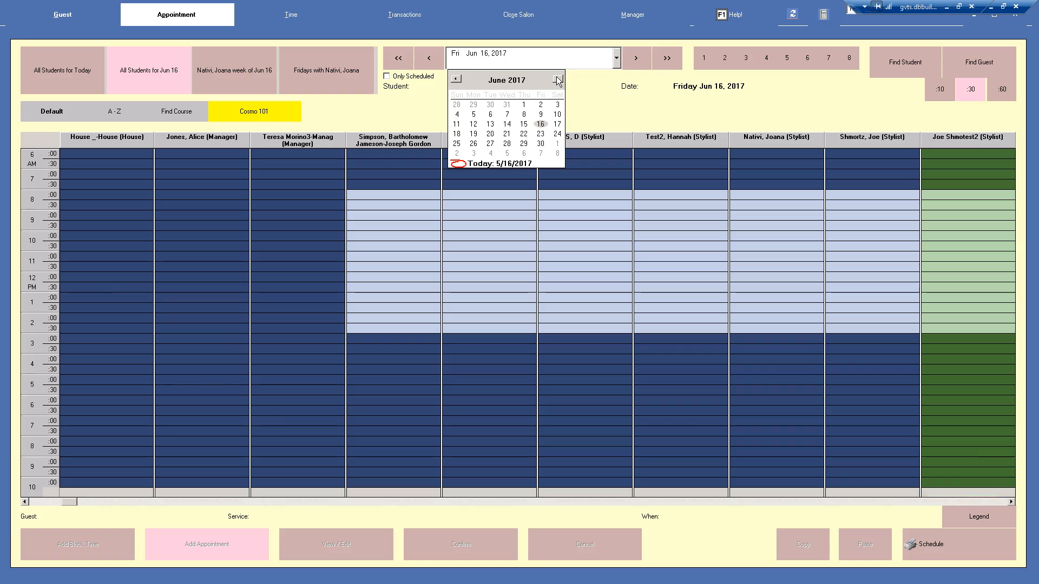
Switch the appointment book to Tuesday, May 16, 2017 using the date picker
{"action": "left_click", "coordinate": [457, 79]}
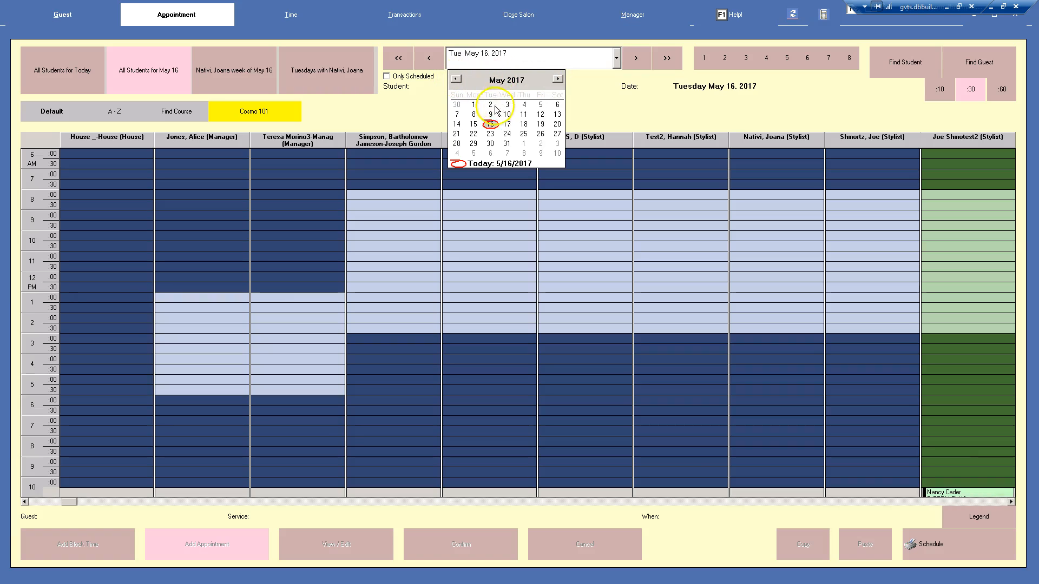
{"action": "left_click", "coordinate": [491, 123]}
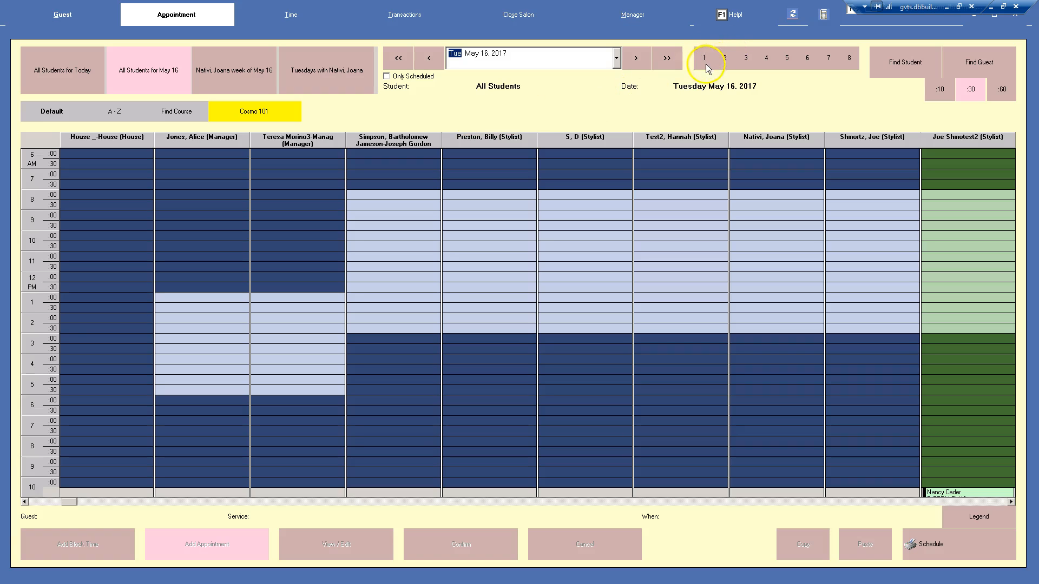
Jump the schedule ahead by 2, 3 and 4 weeks in turn
{"action": "left_click", "coordinate": [725, 60]}
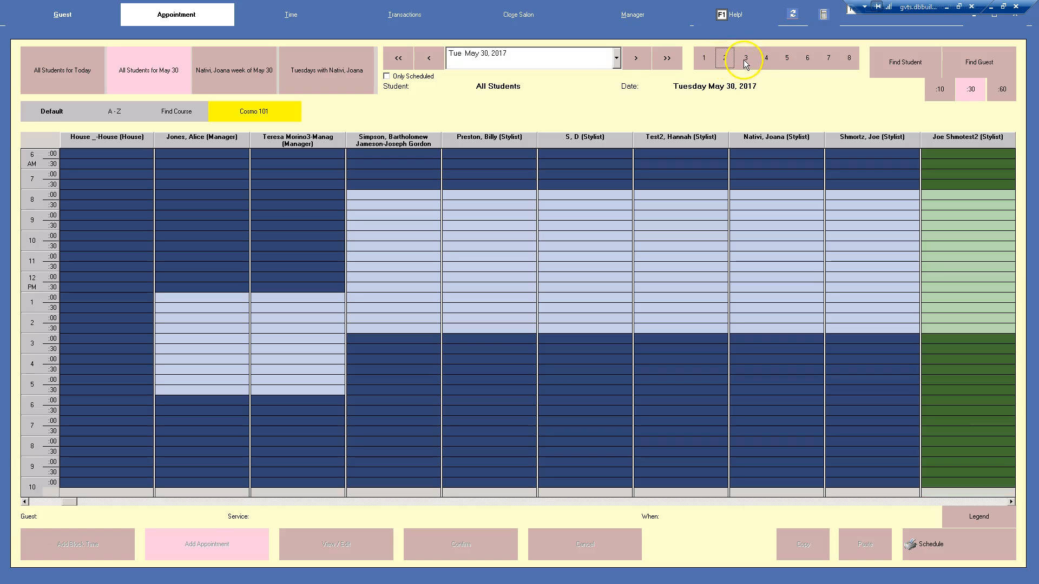
{"action": "left_click", "coordinate": [746, 63]}
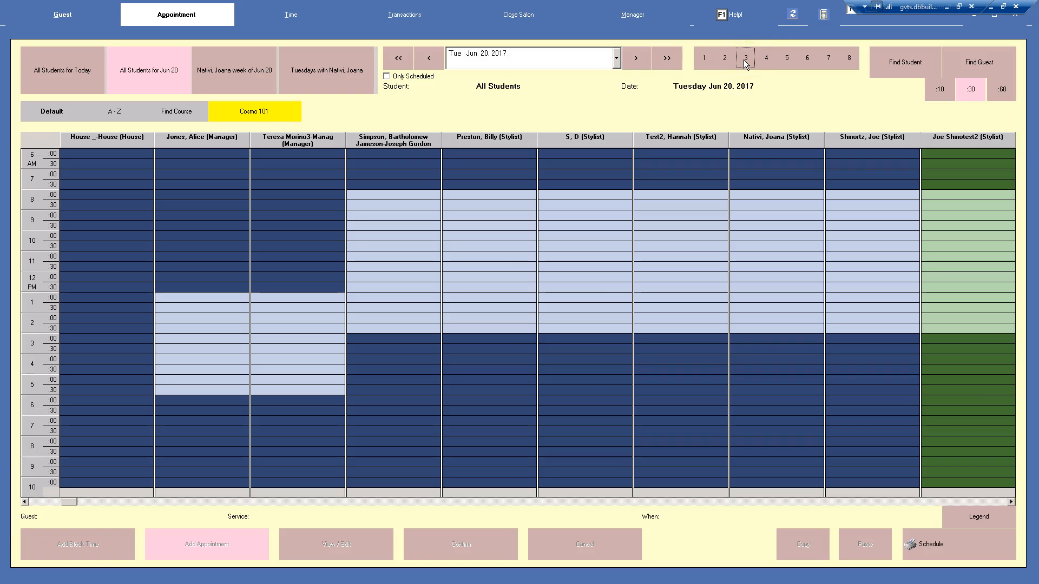
{"action": "left_click", "coordinate": [765, 59]}
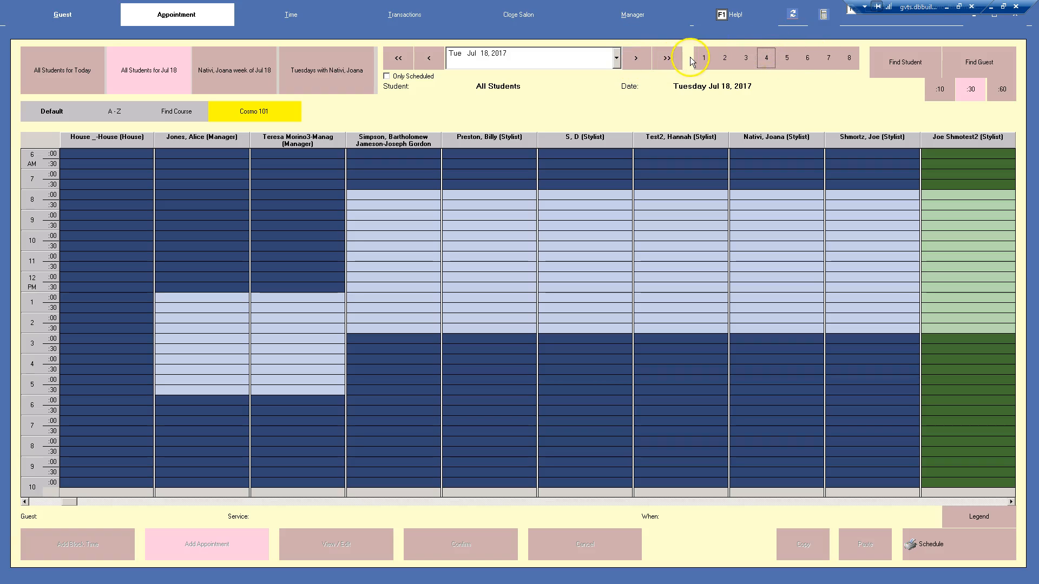
Return the schedule to Tuesday, May 16, 2017 using the date picker
{"action": "left_click", "coordinate": [617, 57]}
{"action": "left_click", "coordinate": [456, 79]}
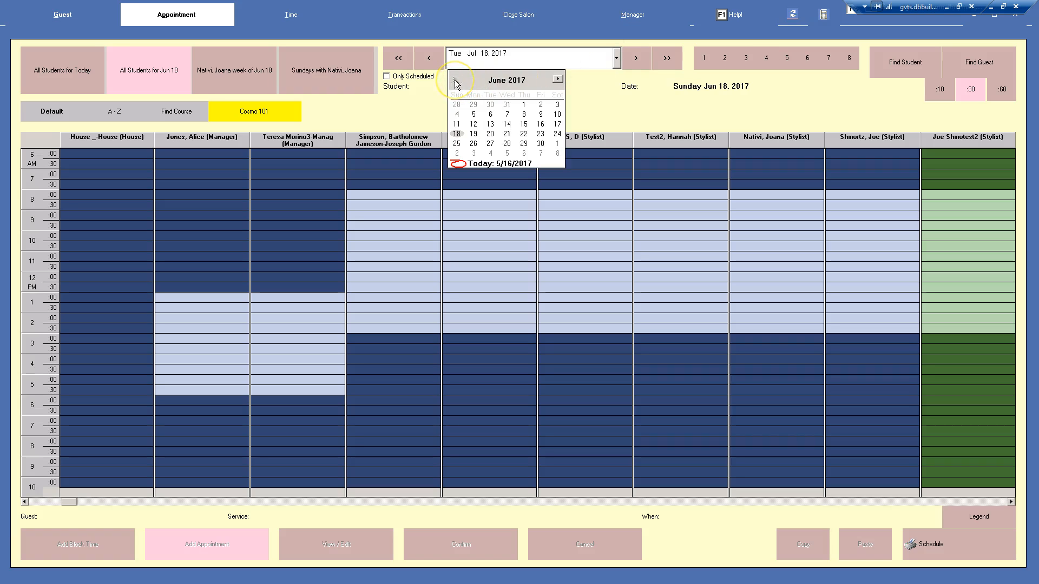
{"action": "left_click", "coordinate": [456, 79]}
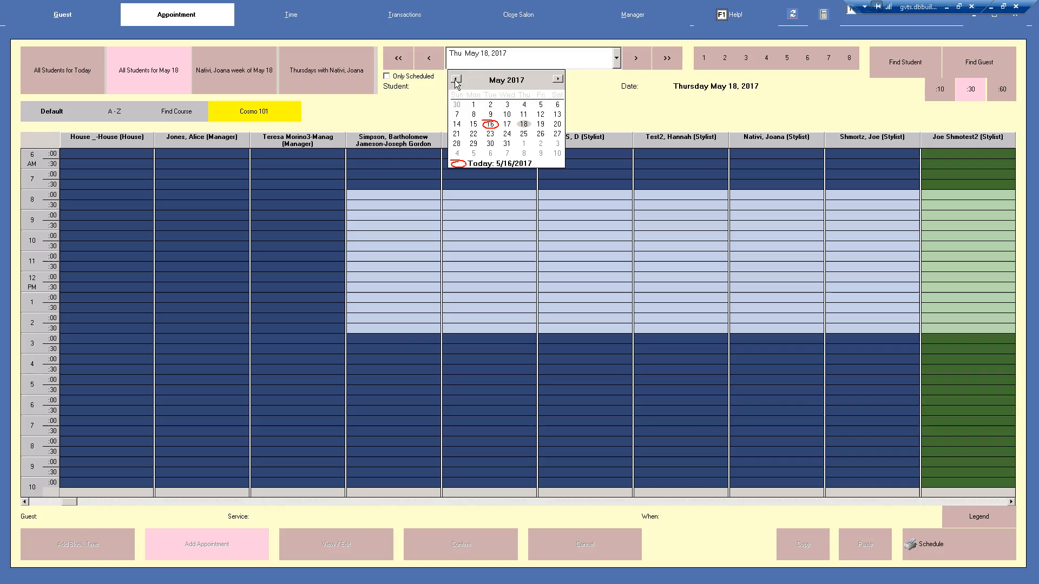
{"action": "left_click", "coordinate": [490, 124]}
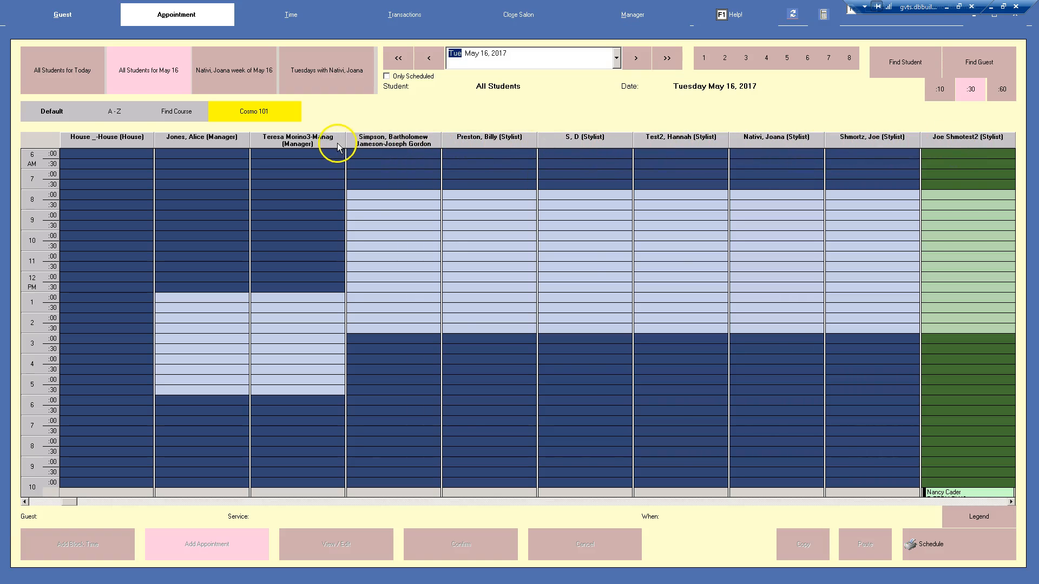
Compare the A-Z and Cosmo 101 column views, returning to the Default view
{"action": "left_click", "coordinate": [111, 114]}
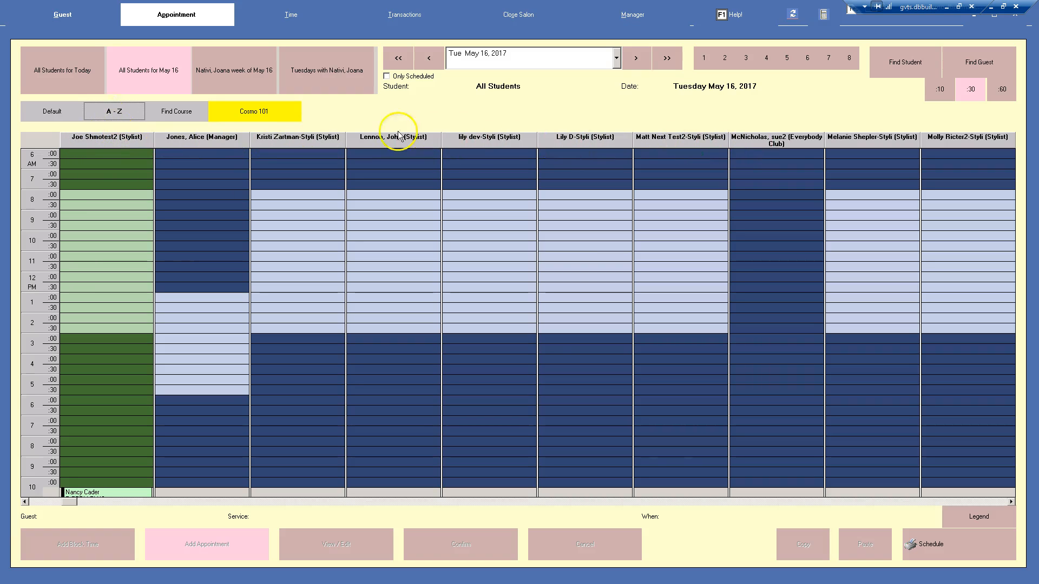
{"action": "left_click", "coordinate": [252, 115]}
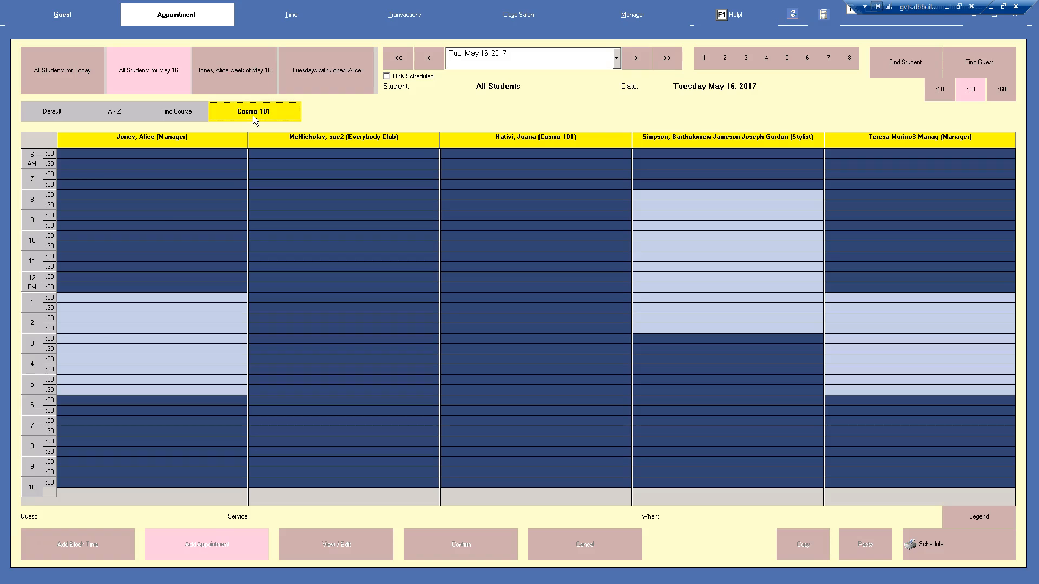
{"action": "left_click", "coordinate": [62, 112]}
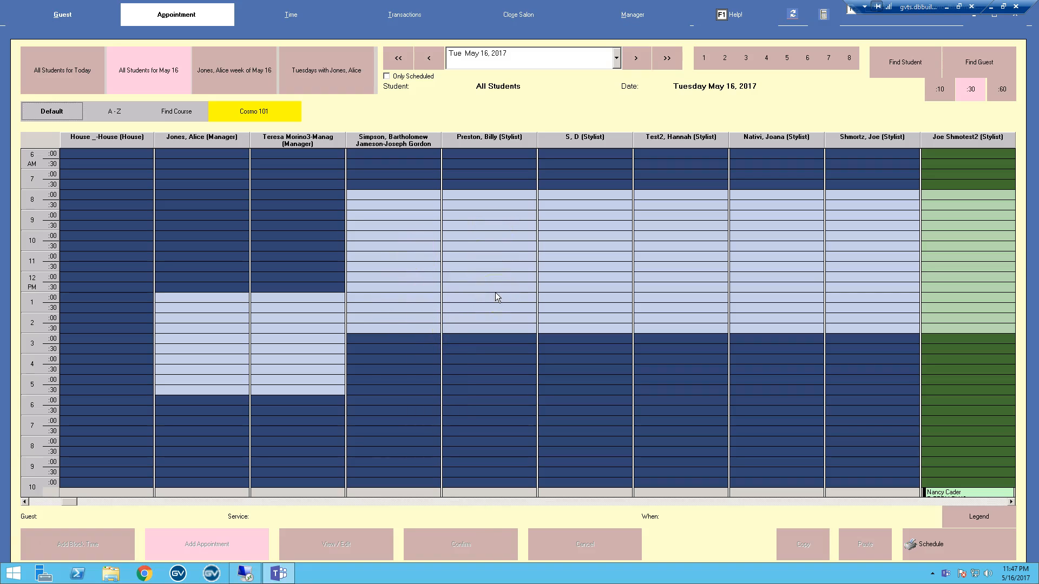
Select the 11:00, 11:30 and 12:00 slots in turn in the fifth stylist column
{"action": "left_click", "coordinate": [499, 258]}
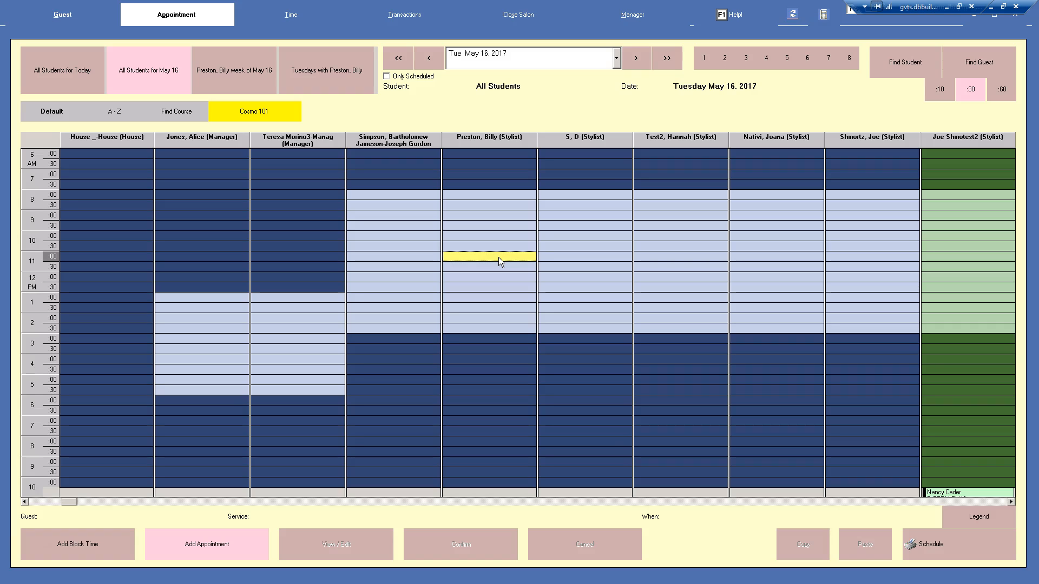
{"action": "left_click", "coordinate": [492, 256]}
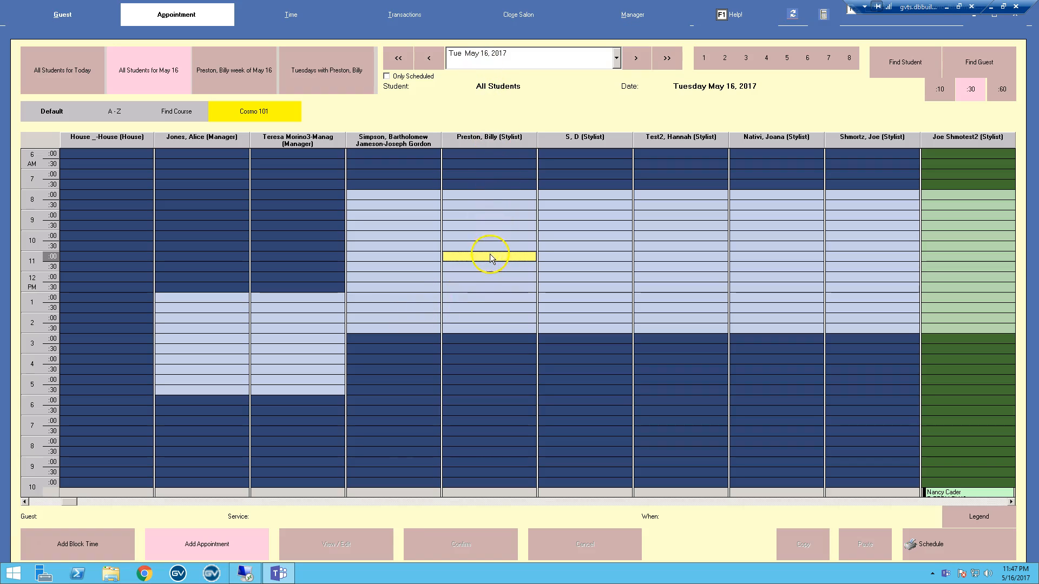
{"action": "left_click", "coordinate": [489, 268]}
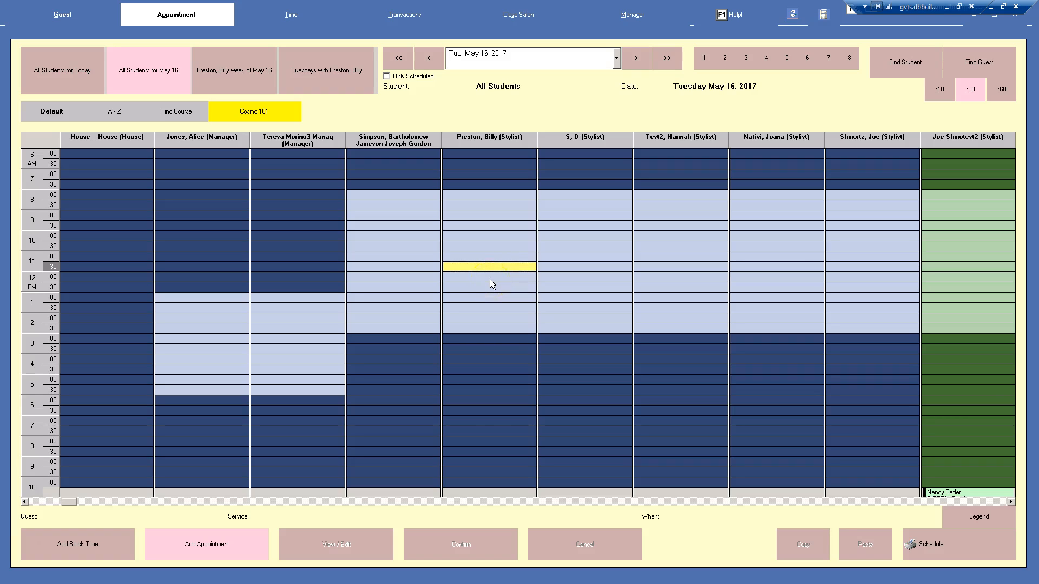
{"action": "left_click", "coordinate": [490, 280]}
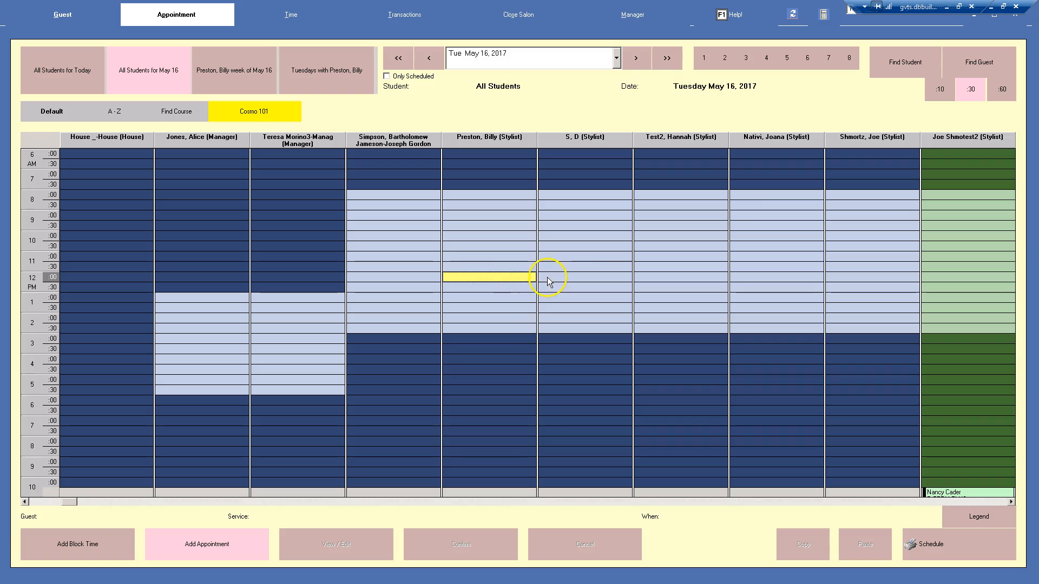
Switch the schedule's time interval between 10, 30 and 60 minutes, ending at 30 minutes
{"action": "left_click", "coordinate": [941, 89]}
{"action": "left_click", "coordinate": [970, 93]}
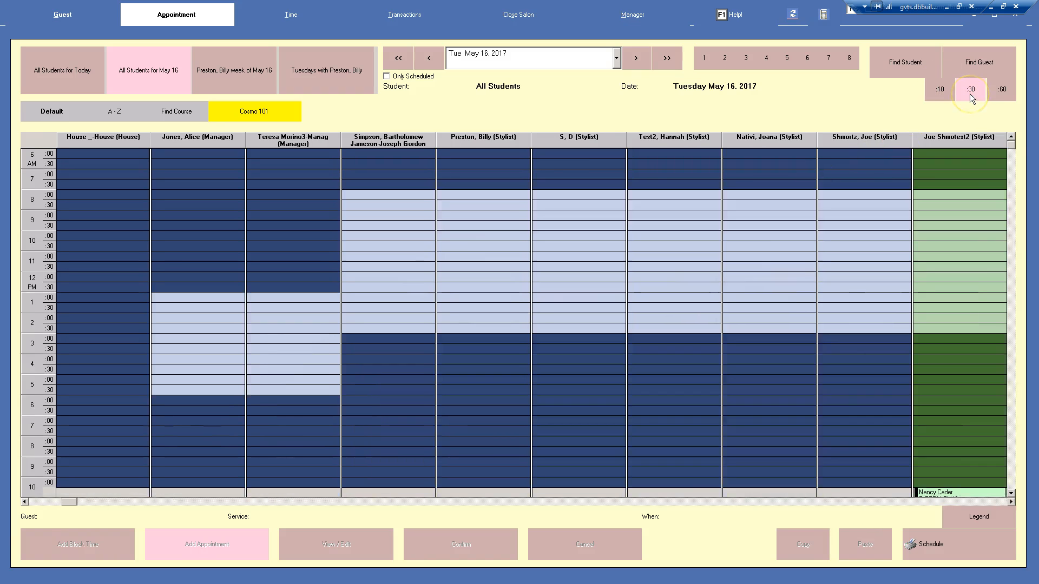
{"action": "left_click", "coordinate": [999, 92]}
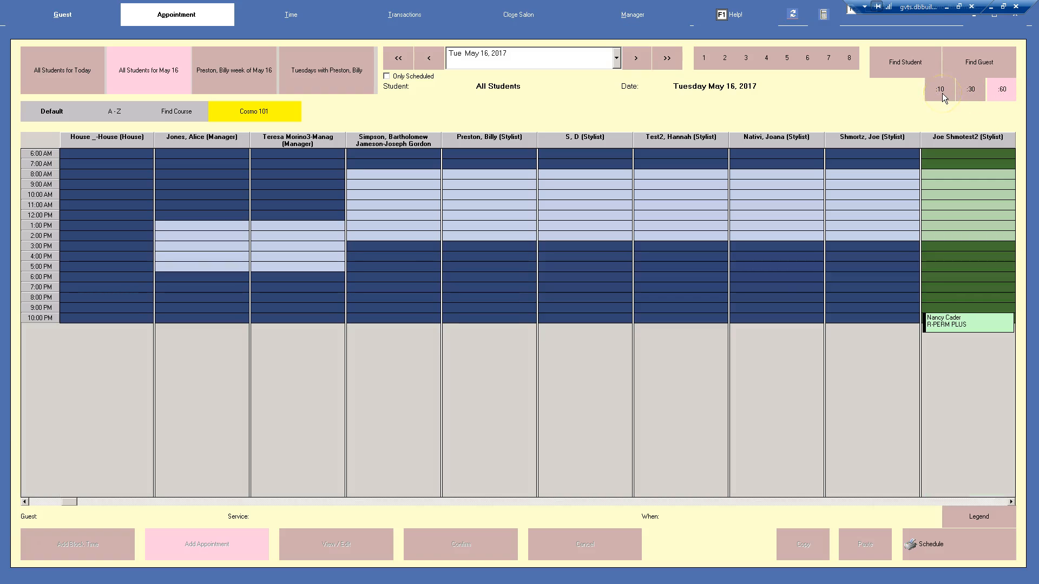
{"action": "left_click", "coordinate": [966, 92]}
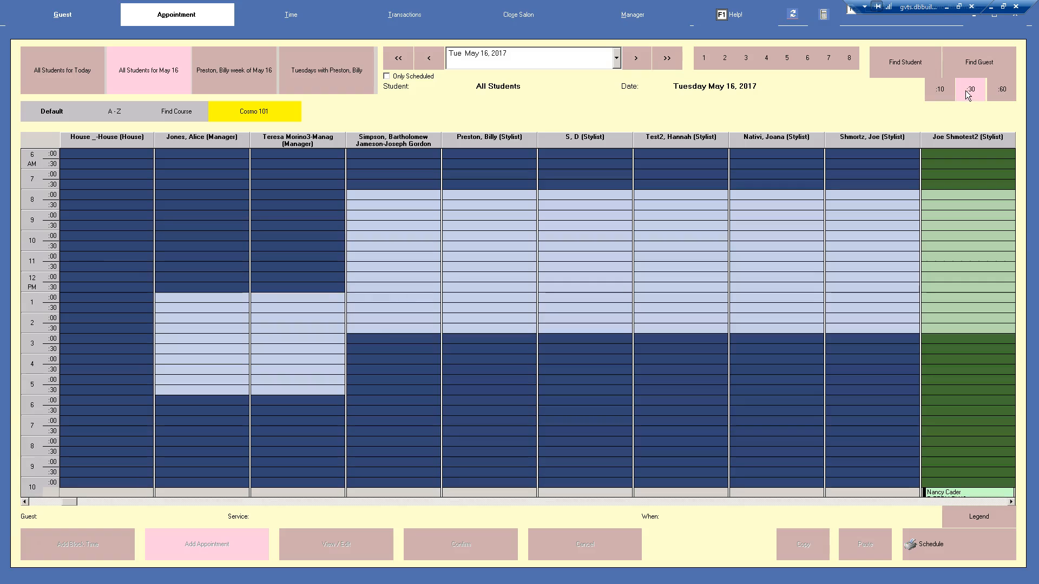
Select the 11:30 slot in the fifth stylist column and start adding an appointment there
{"action": "left_click", "coordinate": [496, 259]}
{"action": "left_click", "coordinate": [495, 264]}
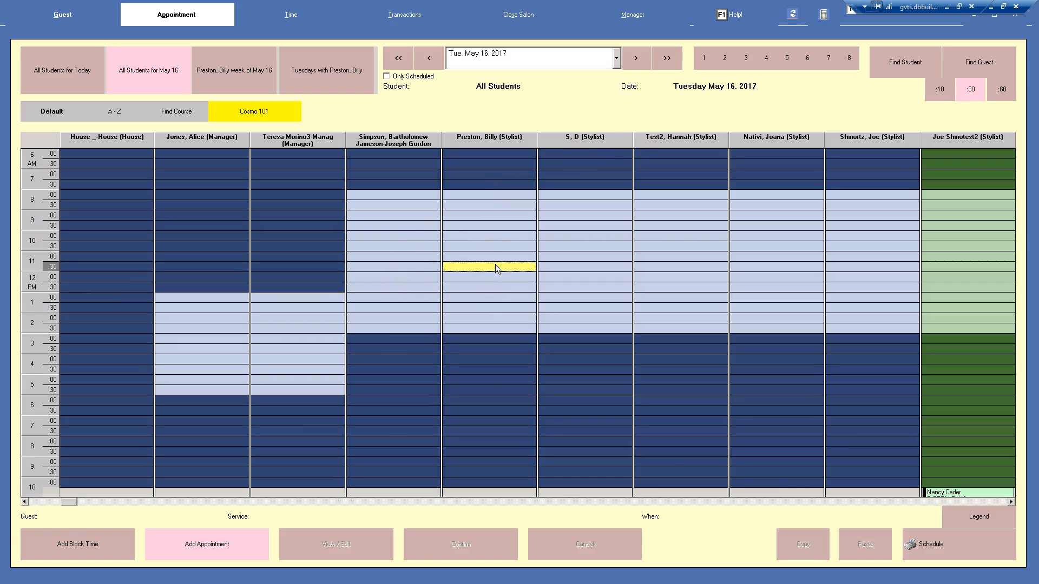
{"action": "left_click", "coordinate": [203, 549]}
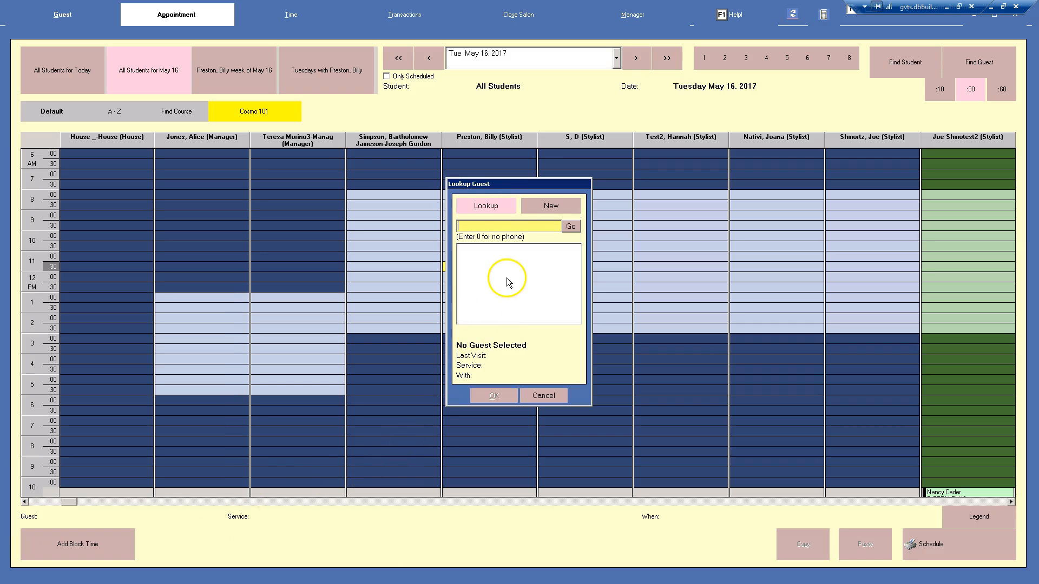
Look up guests matching "ma" and pick the second result in the list
{"action": "left_click", "coordinate": [540, 206]}
{"action": "left_click", "coordinate": [496, 206]}
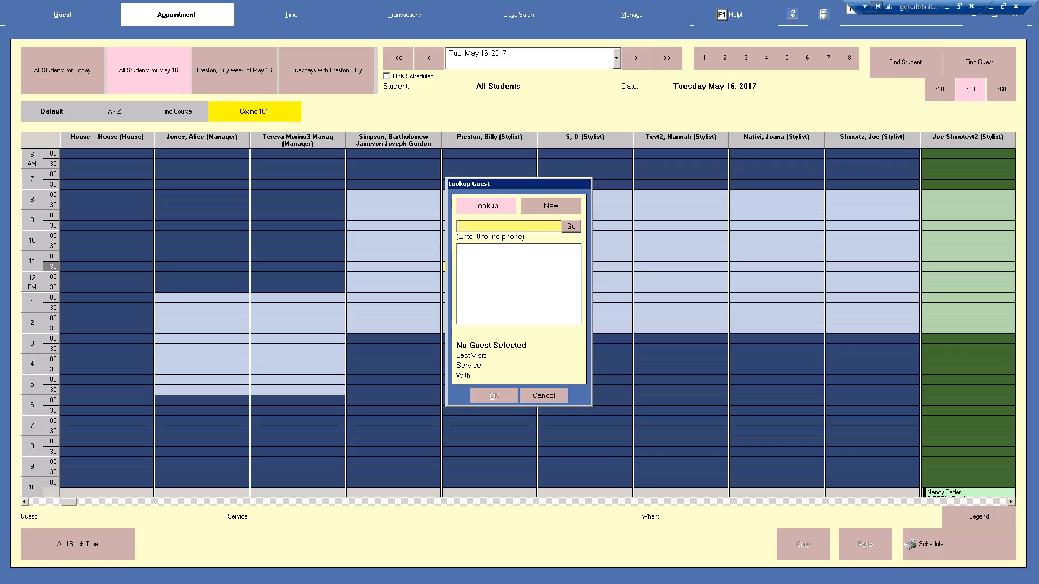
{"action": "type", "text": "ma"}
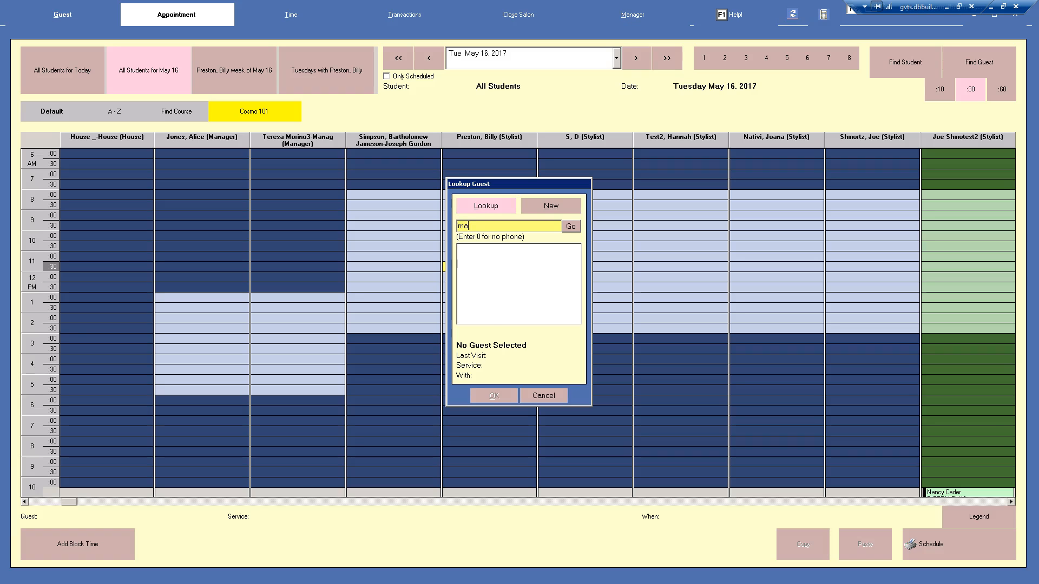
{"action": "key", "text": "Return"}
{"action": "left_click", "coordinate": [519, 251]}
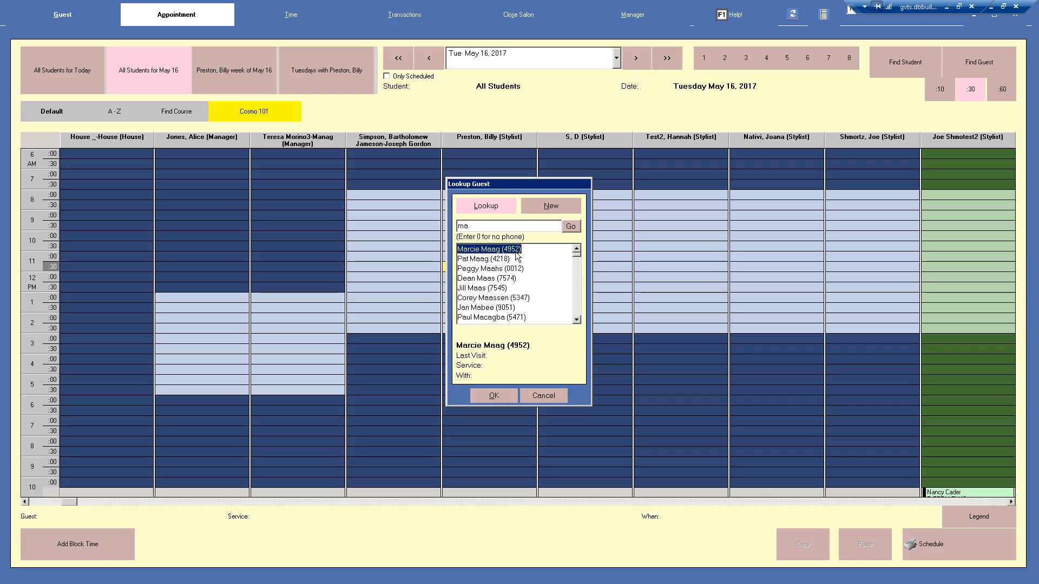
{"action": "left_click", "coordinate": [492, 260]}
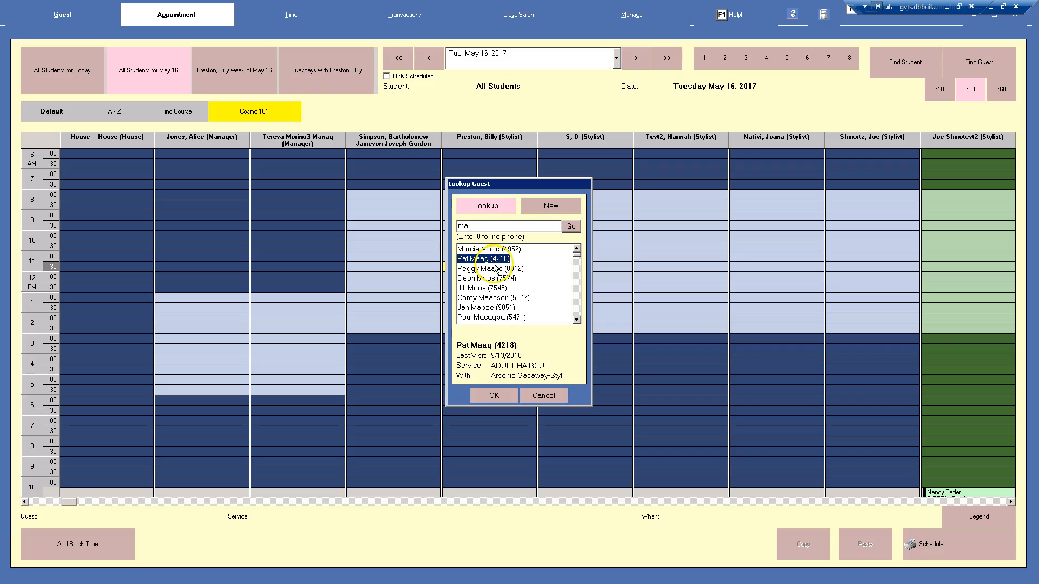
Confirm the guest, dismiss the email-address prompt without an entry, and save the texting preferences
{"action": "left_click", "coordinate": [465, 357]}
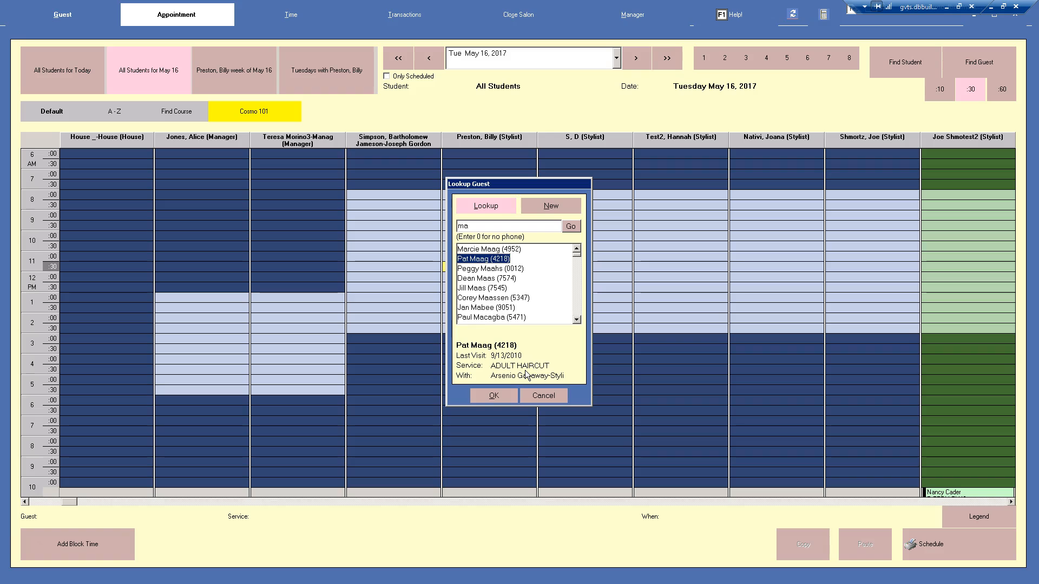
{"action": "left_click", "coordinate": [494, 395]}
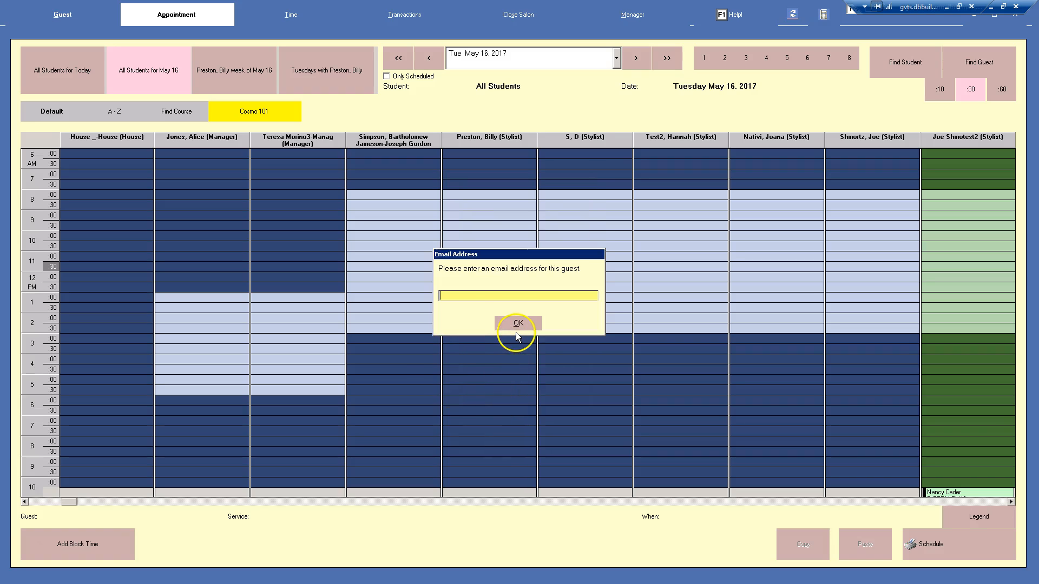
{"action": "left_click", "coordinate": [516, 325]}
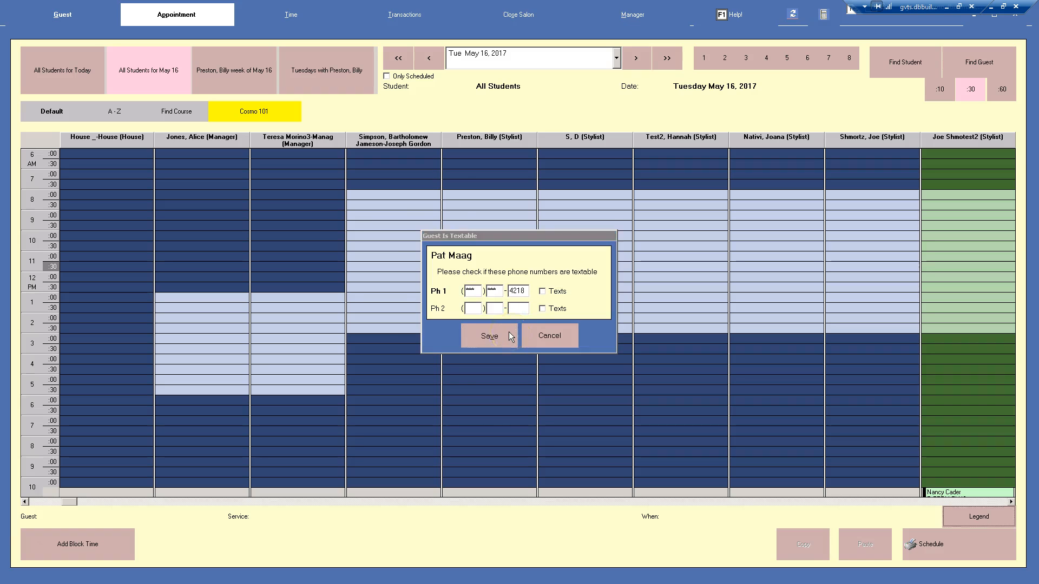
{"action": "left_click", "coordinate": [509, 334]}
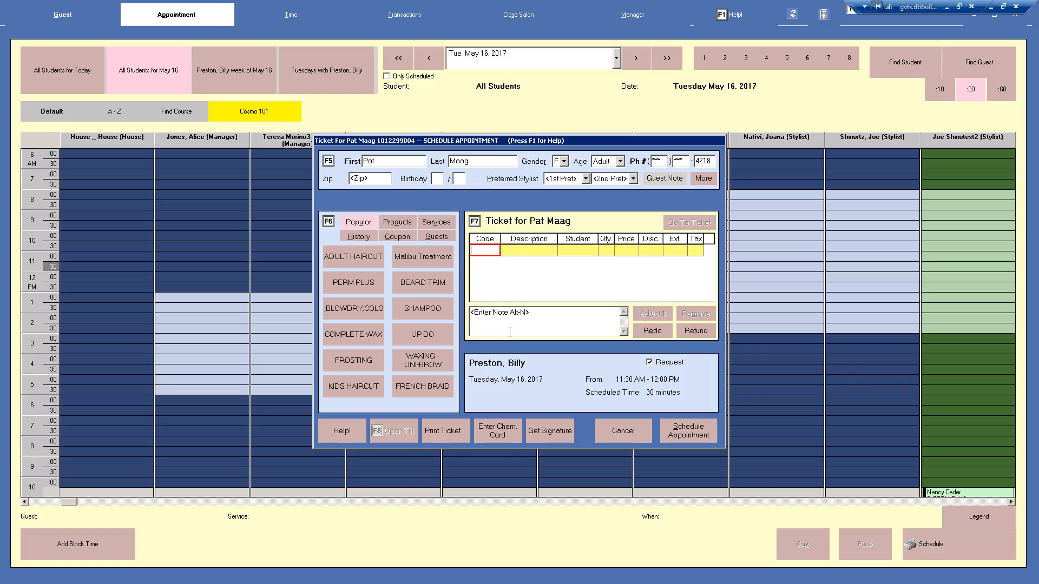
Browse the Services list, then go back to the Popular services
{"action": "left_click", "coordinate": [438, 224]}
{"action": "scroll", "coordinate": [449, 360], "scroll_direction": "down", "scroll_amount": 5}
{"action": "scroll", "coordinate": [449, 352], "scroll_direction": "up", "scroll_amount": 8}
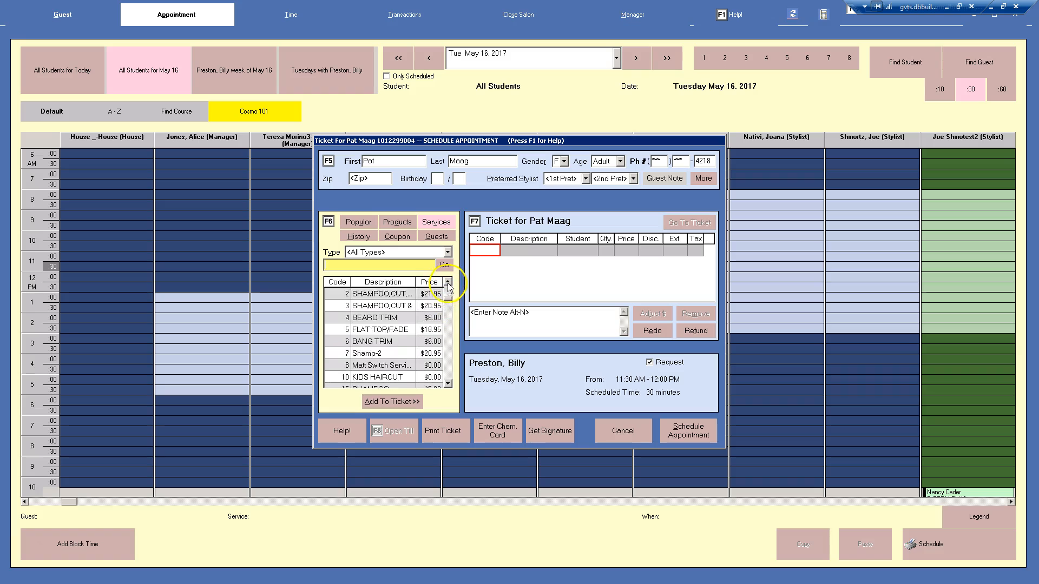
{"action": "left_click", "coordinate": [358, 222]}
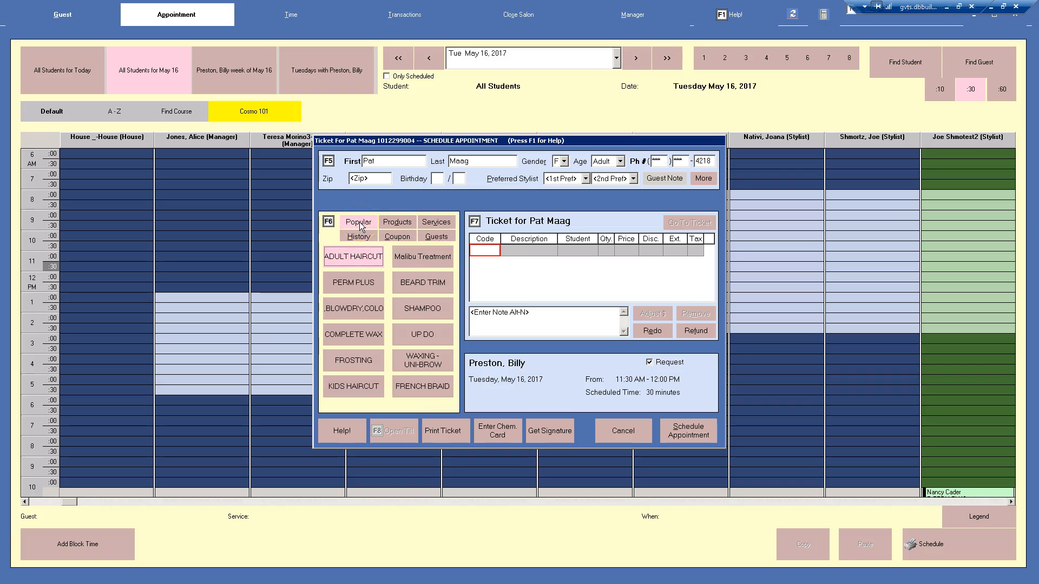
Add PERM PLUS to the ticket and schedule the appointment
{"action": "left_click", "coordinate": [359, 287]}
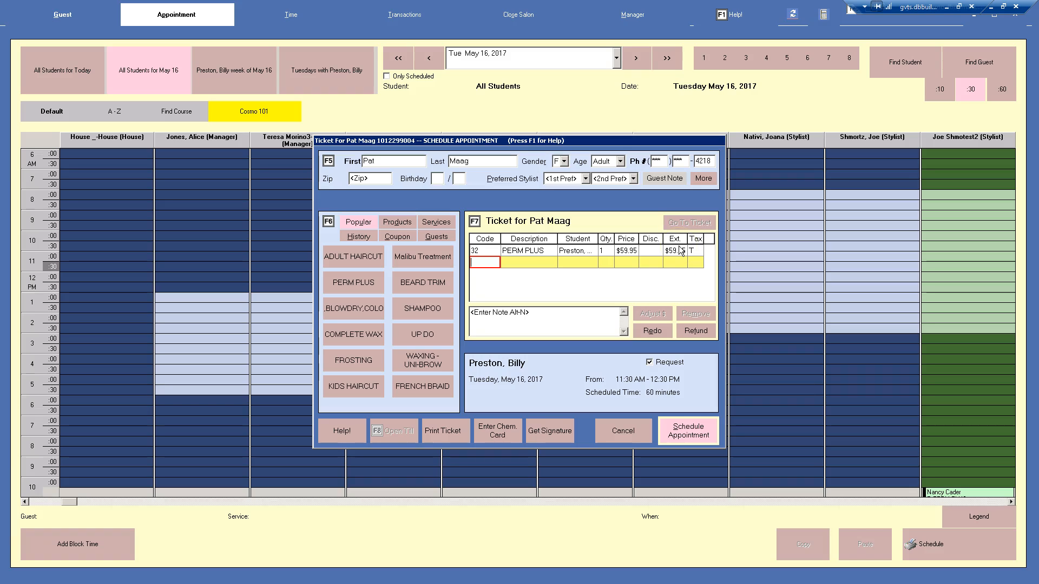
{"action": "left_click", "coordinate": [703, 178]}
{"action": "left_click", "coordinate": [561, 288]}
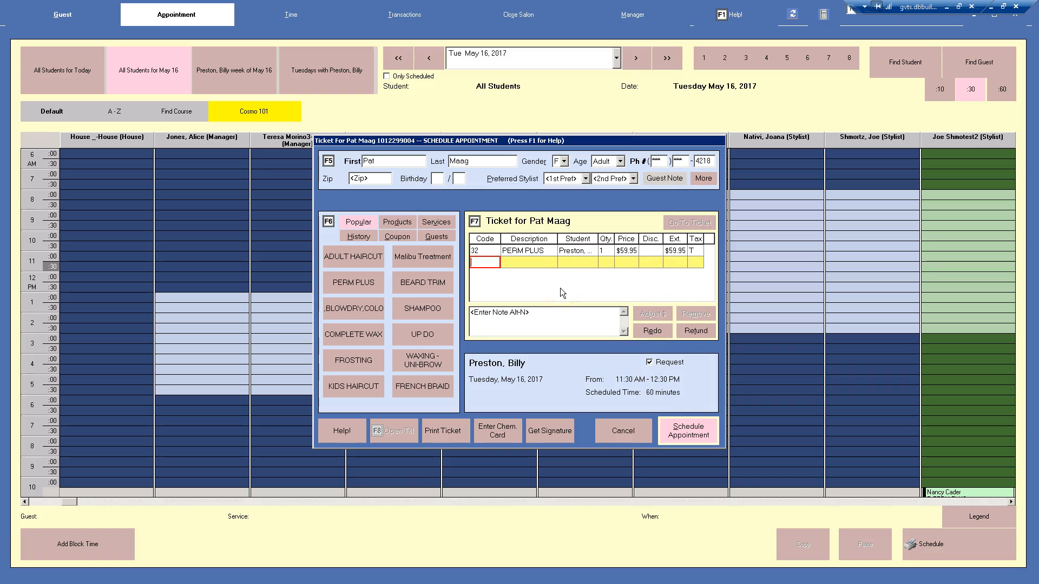
{"action": "left_click", "coordinate": [681, 439]}
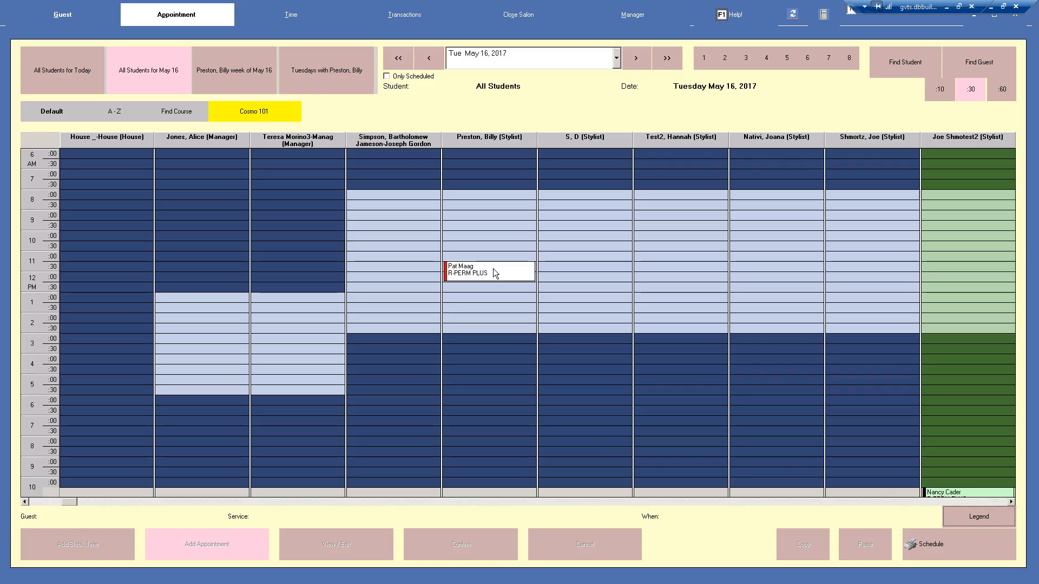
Open the appointment color legend and close it again
{"action": "left_click", "coordinate": [964, 517]}
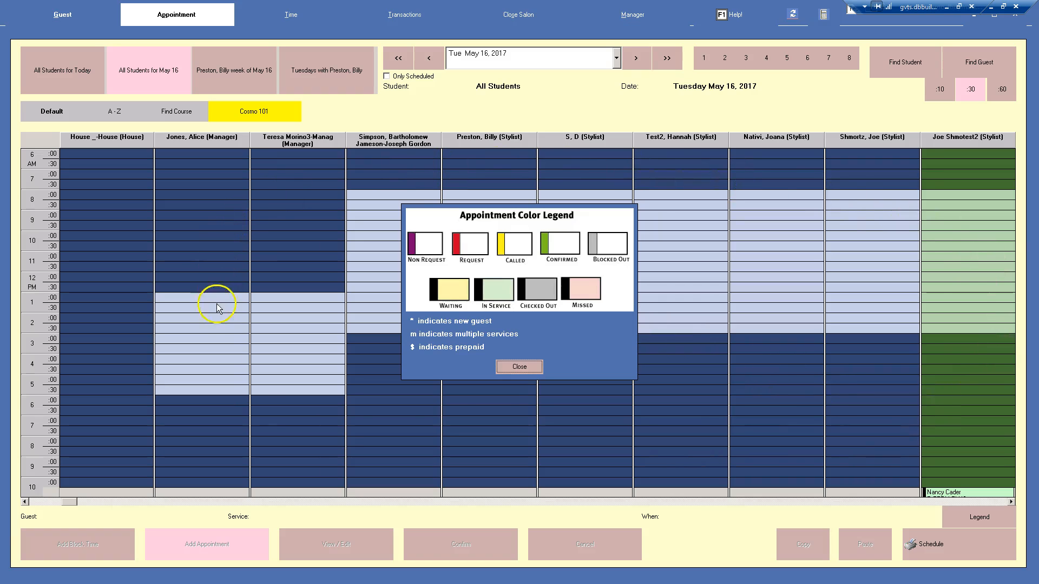
{"action": "left_click", "coordinate": [509, 368]}
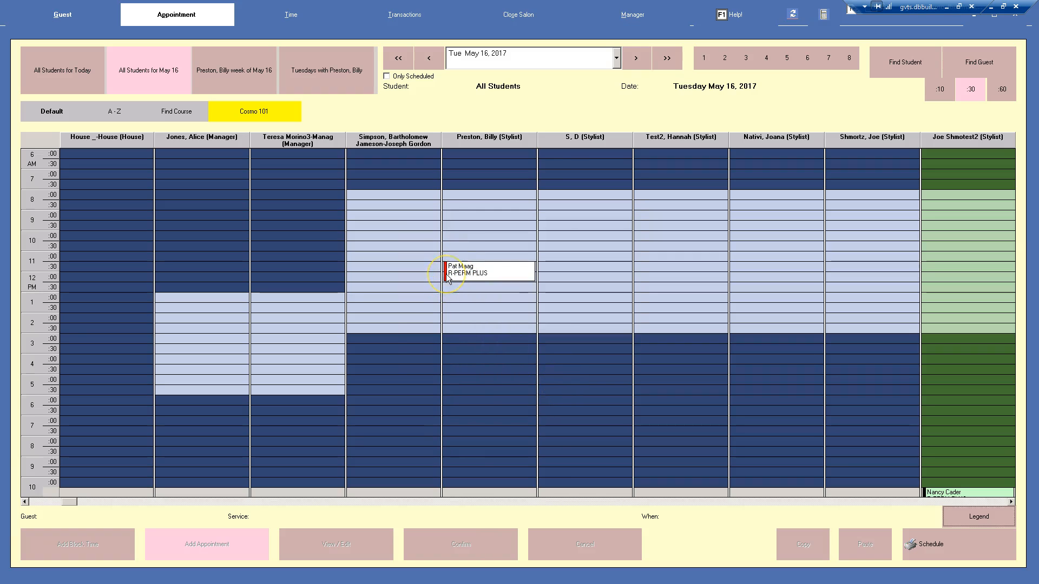
Confirm the guest's PERM PLUS appointment, marking it as Talked to Client
{"action": "left_click", "coordinate": [468, 277]}
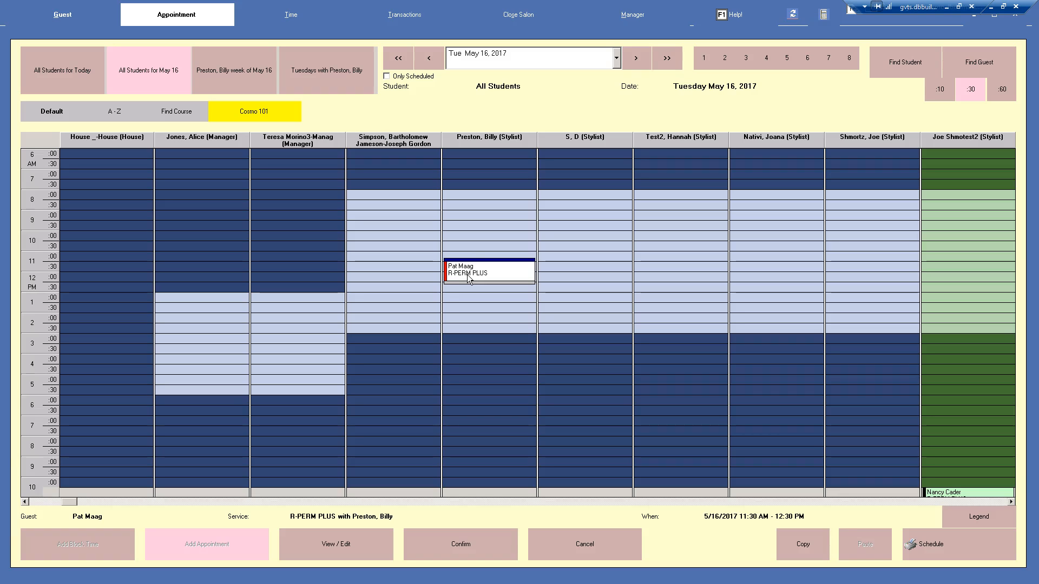
{"action": "left_click", "coordinate": [467, 550]}
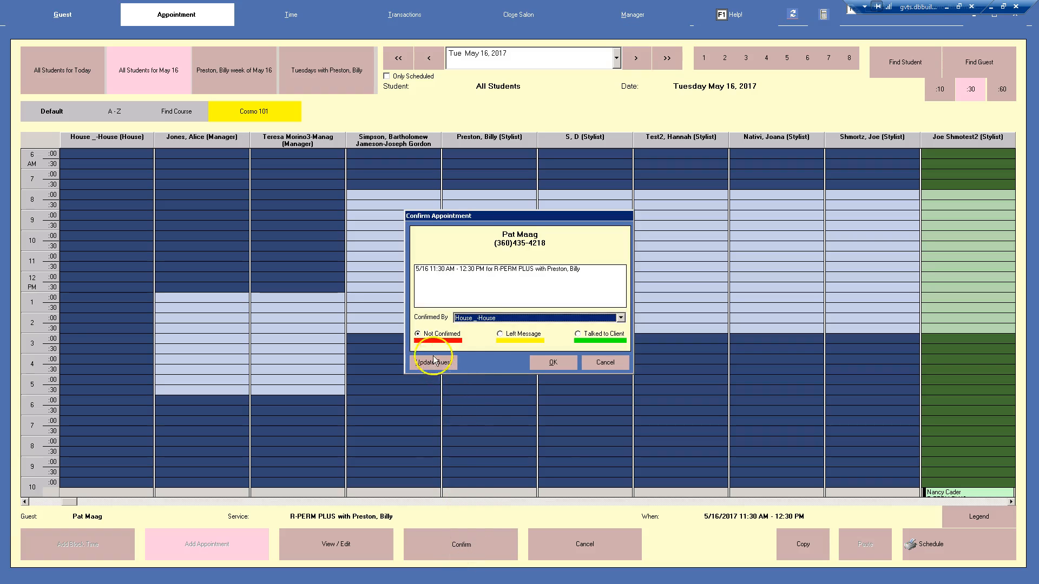
{"action": "left_click", "coordinate": [500, 334]}
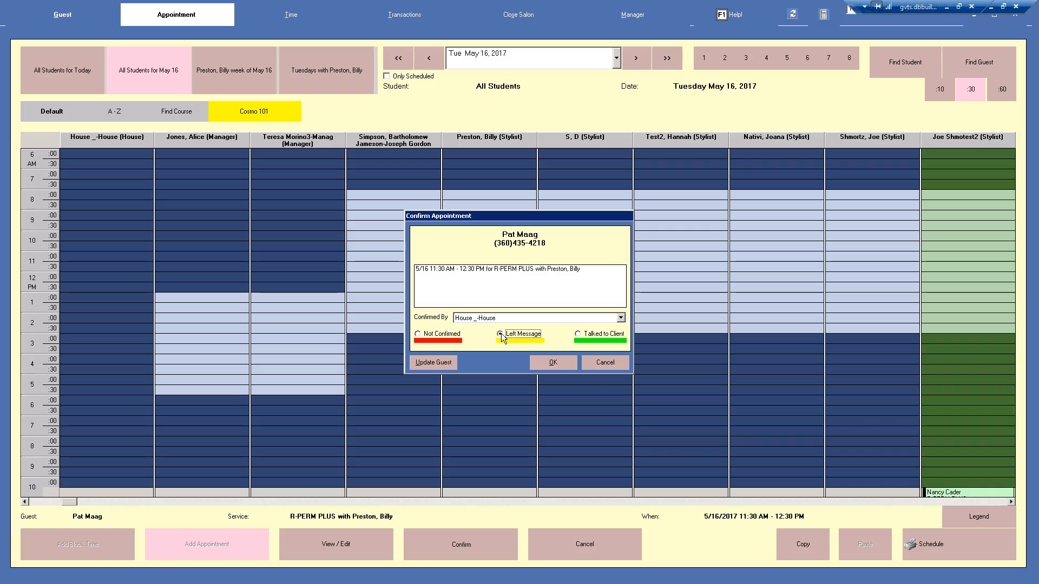
{"action": "left_click", "coordinate": [579, 334]}
{"action": "left_click", "coordinate": [552, 363]}
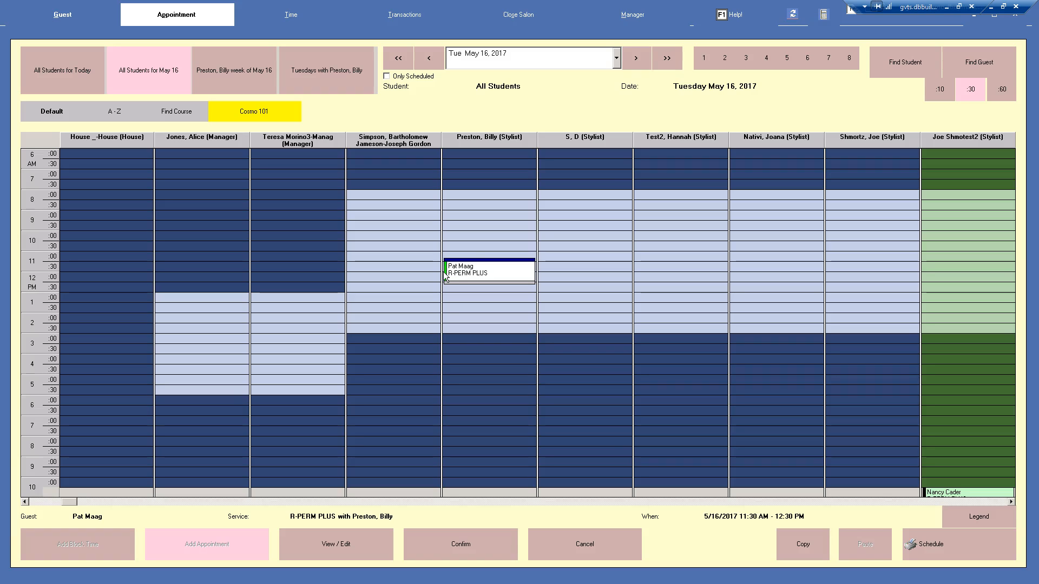
Move the PERM PLUS appointment earlier so it starts at 10:30 AM in the same stylist's column
{"action": "left_click", "coordinate": [445, 276]}
{"action": "left_click", "coordinate": [174, 15]}
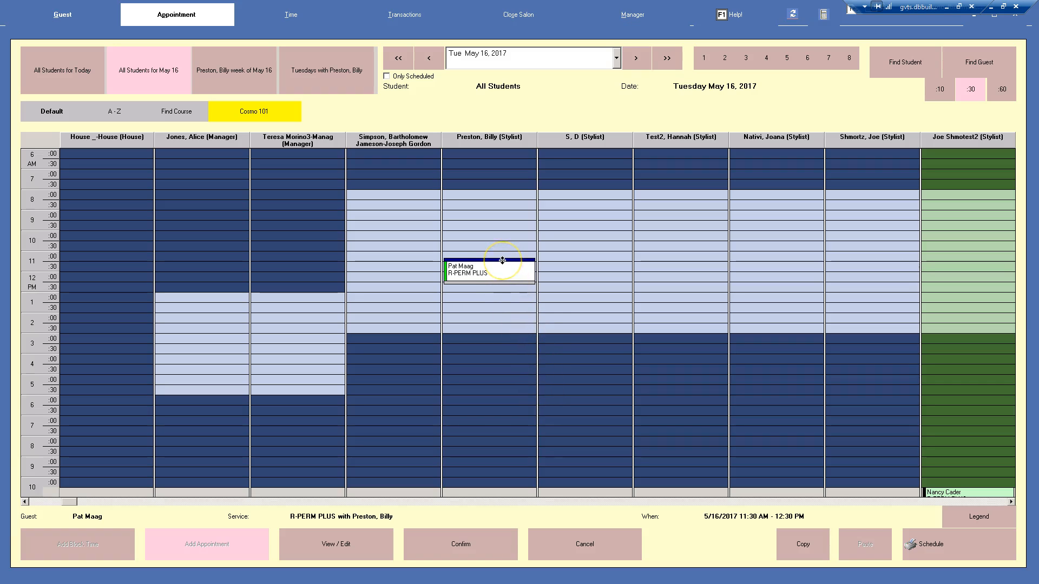
{"action": "left_click_drag", "start_coordinate": [502, 261], "coordinate": [462, 248]}
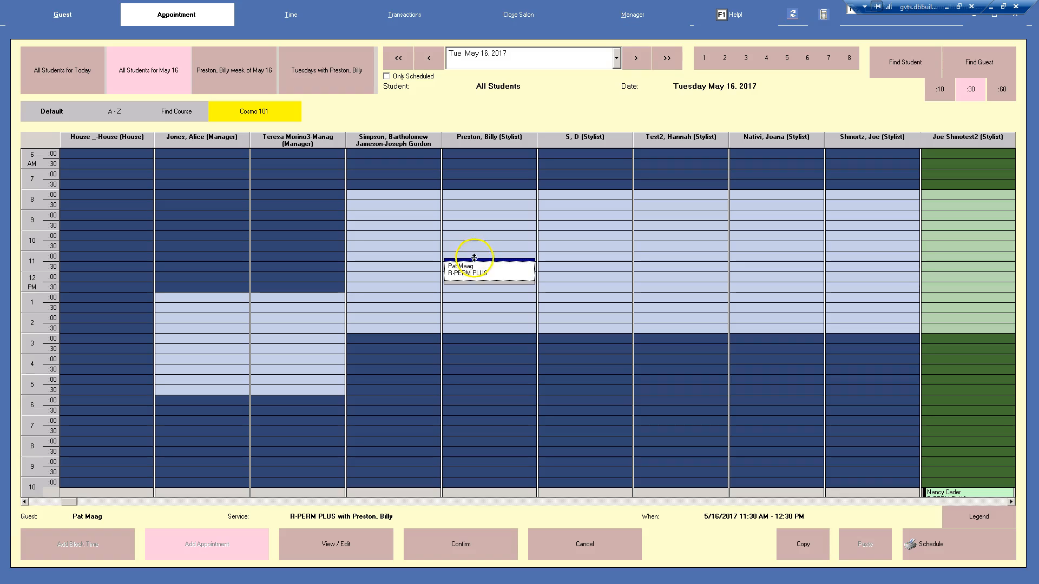
{"action": "left_click", "coordinate": [478, 281]}
{"action": "left_click", "coordinate": [478, 258]}
{"action": "left_click", "coordinate": [481, 242]}
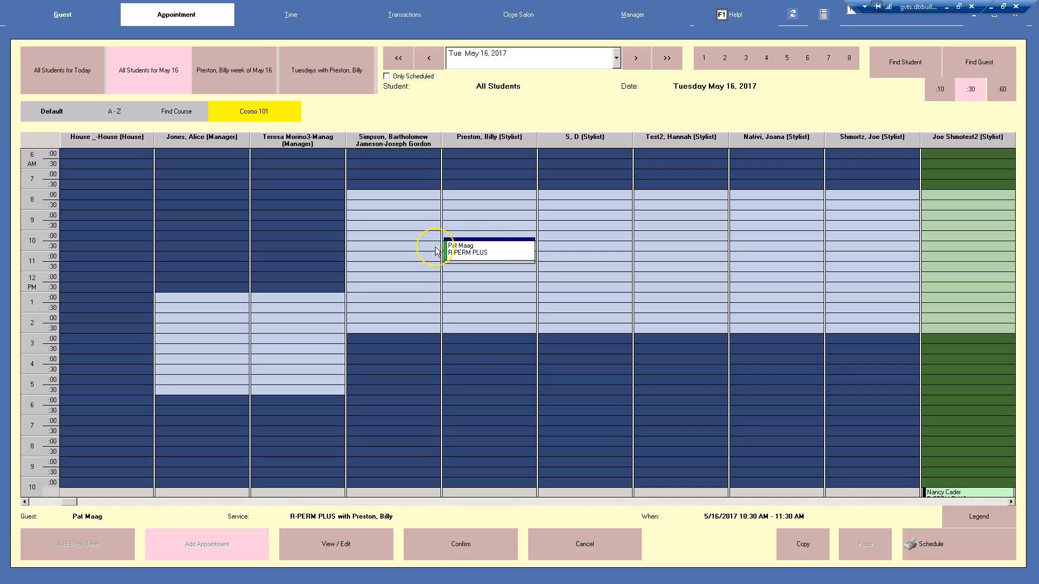
Shorten the appointment's length, then stretch it back to one hour and deselect it
{"action": "left_click", "coordinate": [497, 261]}
{"action": "left_click_drag", "start_coordinate": [499, 262], "coordinate": [499, 254]}
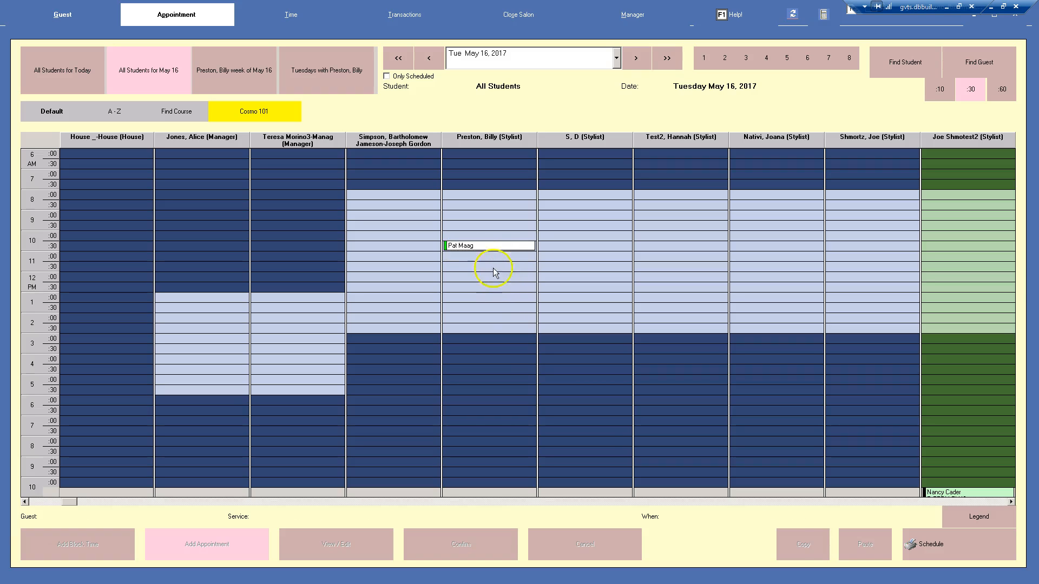
{"action": "left_click", "coordinate": [490, 246]}
{"action": "left_click_drag", "start_coordinate": [507, 252], "coordinate": [507, 262]}
{"action": "left_click", "coordinate": [665, 295]}
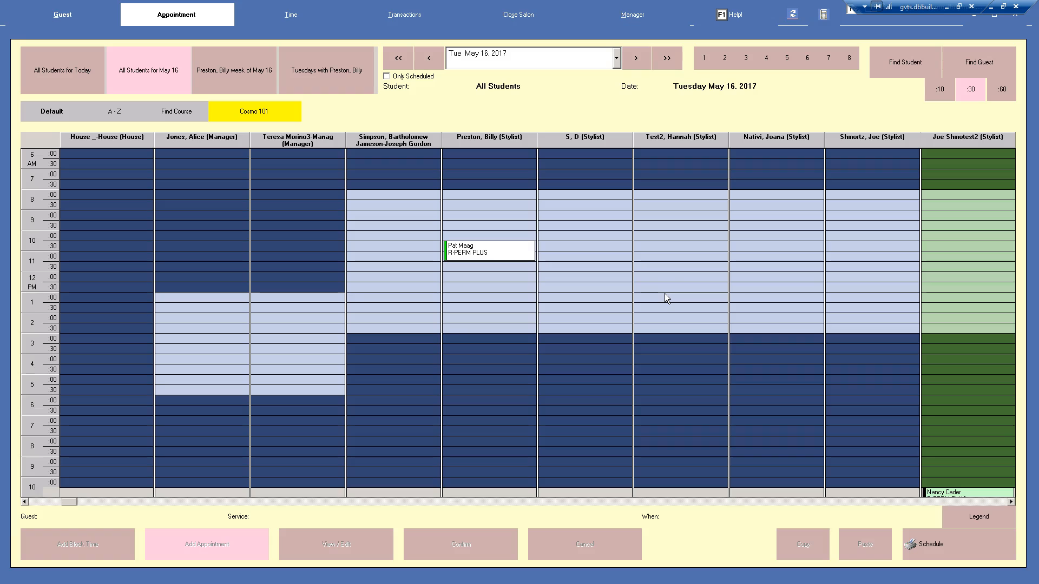
{"action": "left_click", "coordinate": [660, 294]}
Show only scheduled students and jump to a specific stylist student's column with Find Student
{"action": "left_click", "coordinate": [387, 77]}
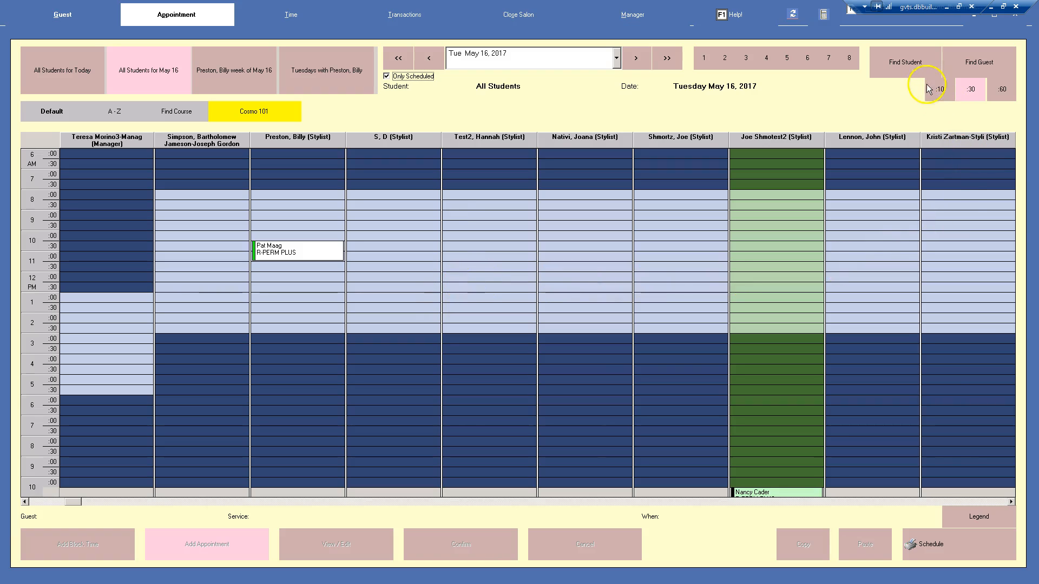
{"action": "left_click", "coordinate": [921, 66]}
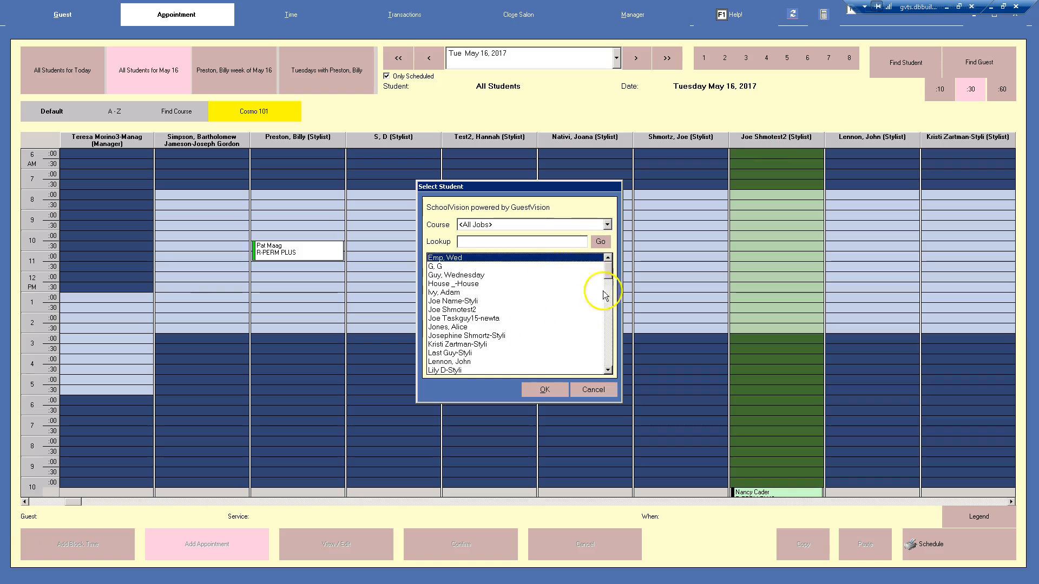
{"action": "left_click", "coordinate": [609, 310]}
{"action": "left_click", "coordinate": [609, 311]}
{"action": "left_click", "coordinate": [607, 328]}
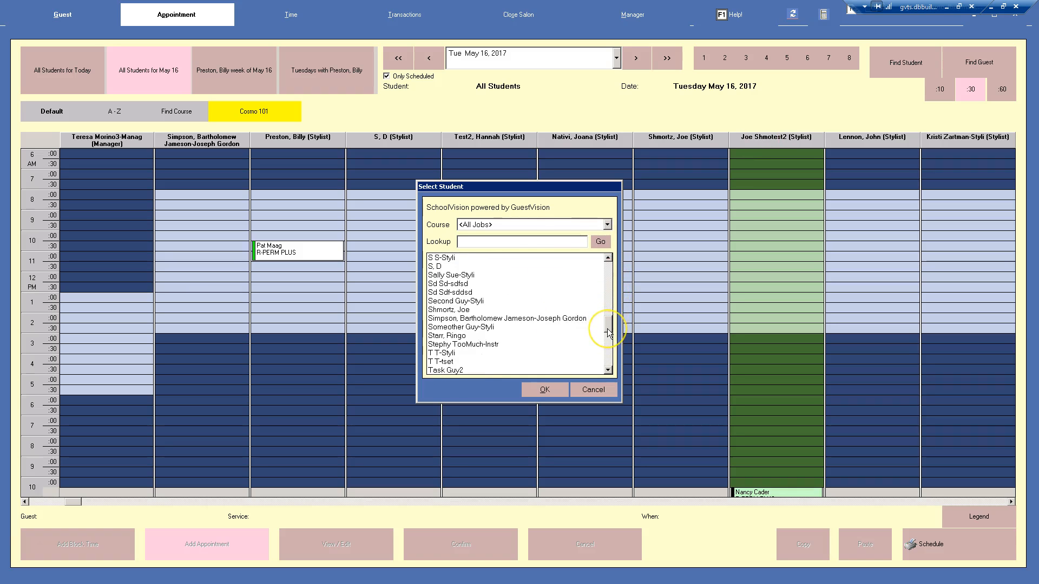
{"action": "left_click", "coordinate": [518, 311]}
{"action": "left_click", "coordinate": [549, 389]}
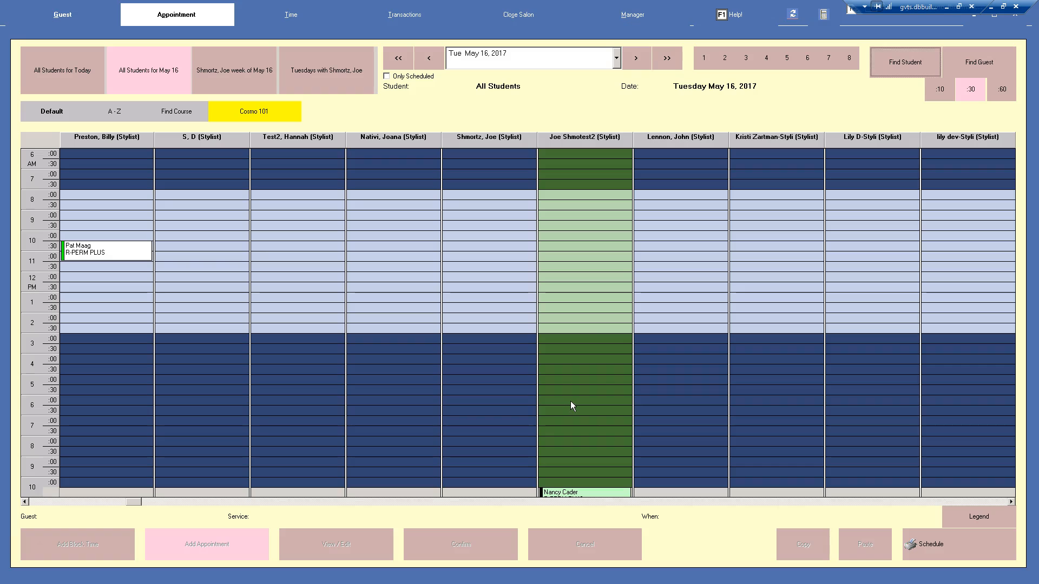
Open the Find Guest lookup and cancel it without searching
{"action": "left_click", "coordinate": [988, 67]}
{"action": "left_click", "coordinate": [989, 71]}
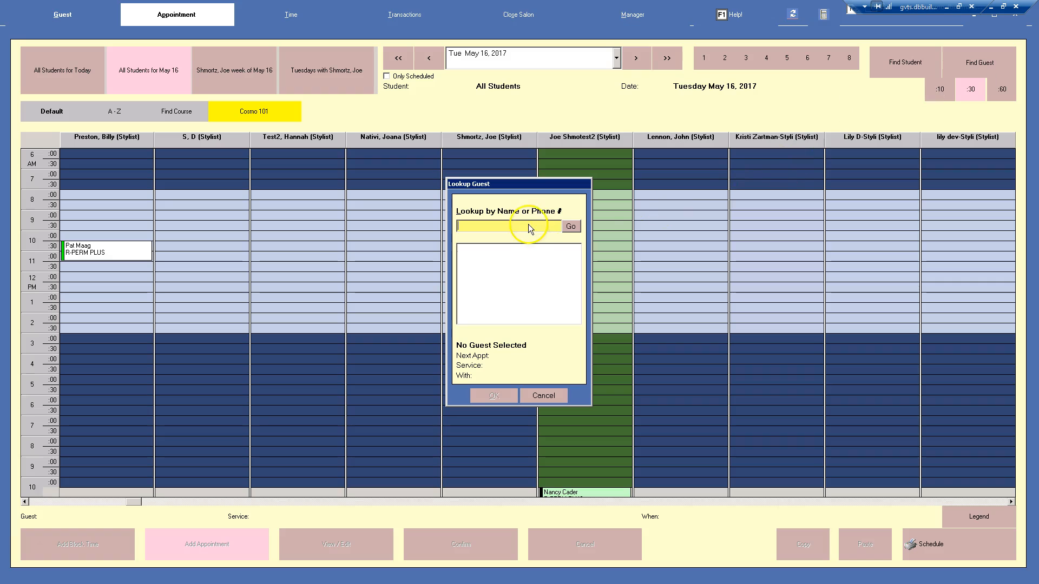
{"action": "left_click", "coordinate": [544, 395]}
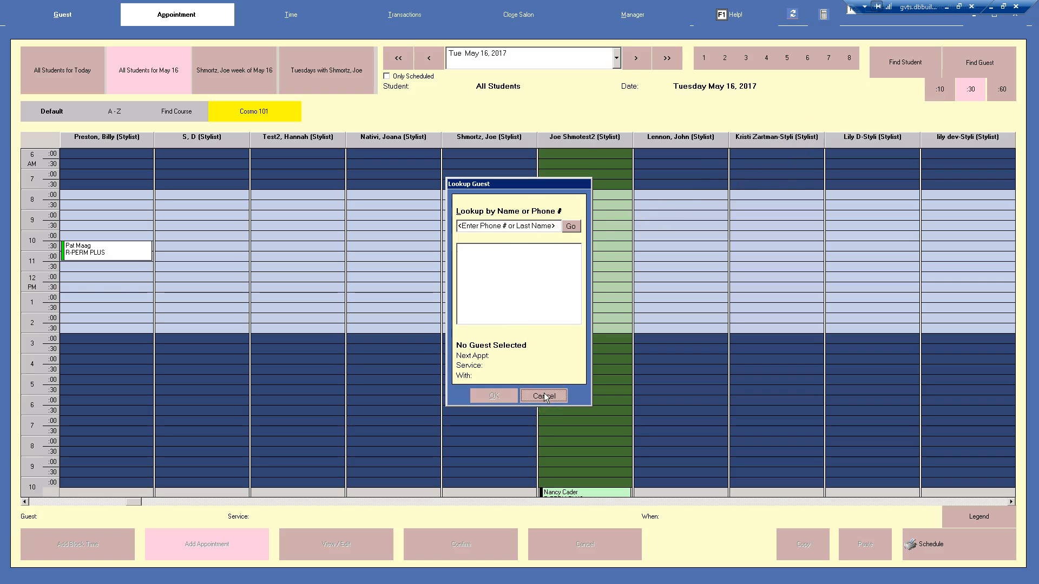